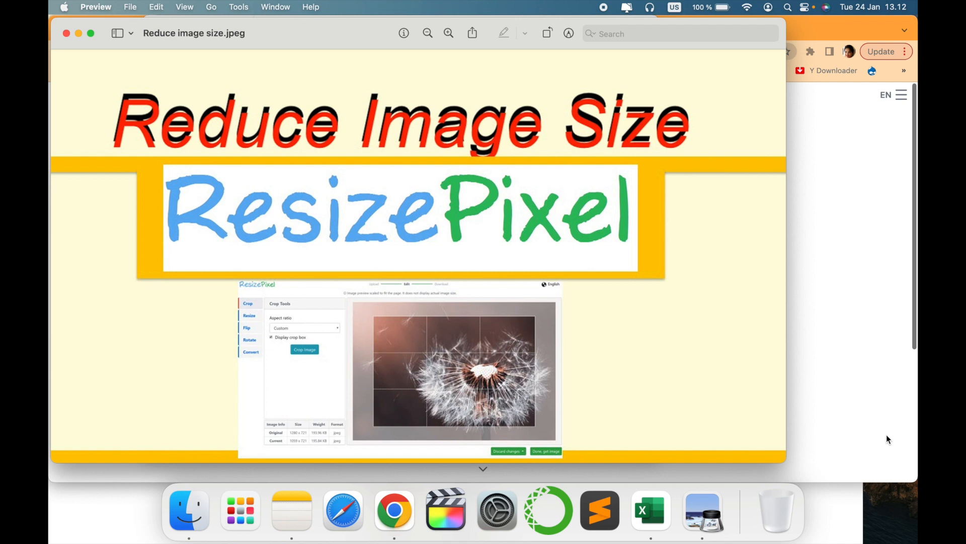
Bring the Chrome window with ResizePixel in front of the Preview image.
click(864, 197)
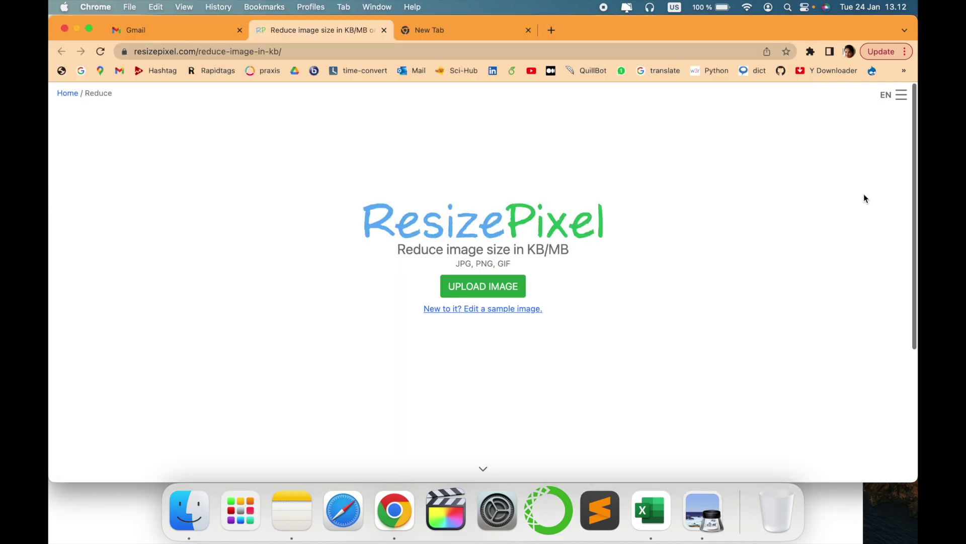
Load ResizePixel's sample dandelion image into the editor via 'Edit a sample image'.
click(318, 51)
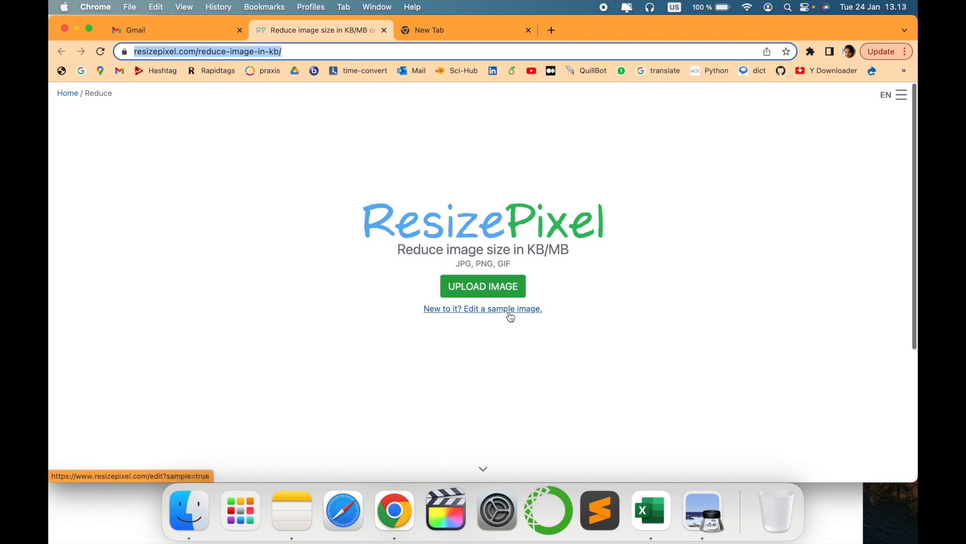
click(510, 314)
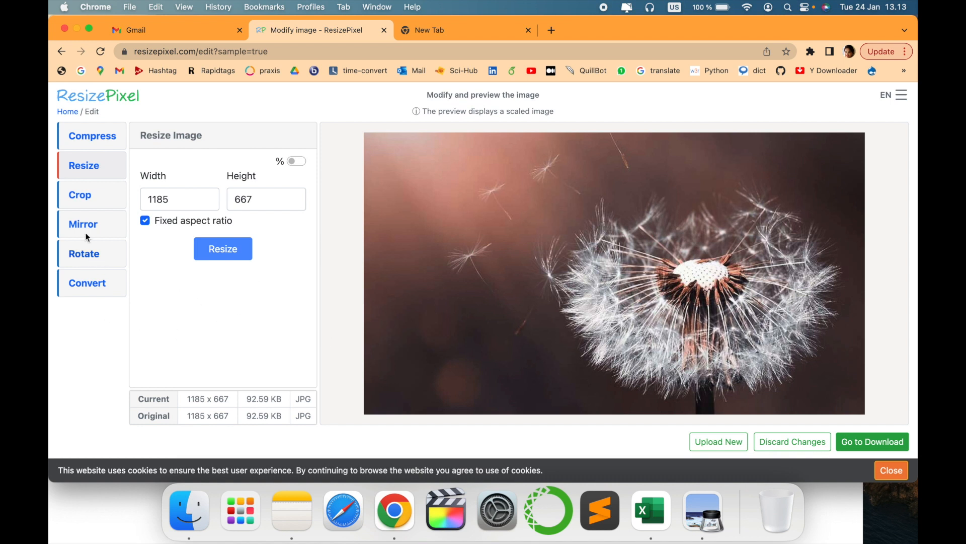
Browse the Compress, Resize, Crop, Mirror, Rotate and Convert tools, peeking at the output format list.
click(98, 143)
click(99, 166)
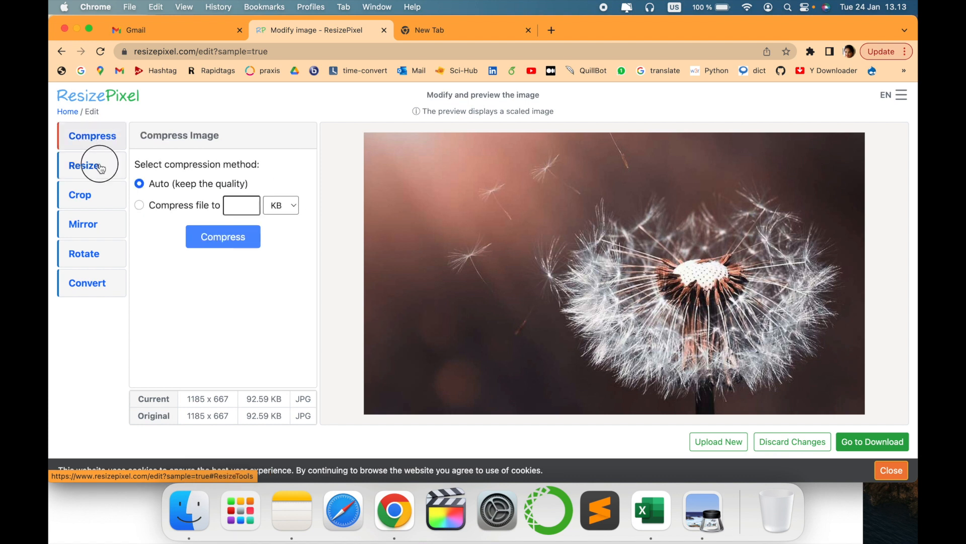
click(101, 198)
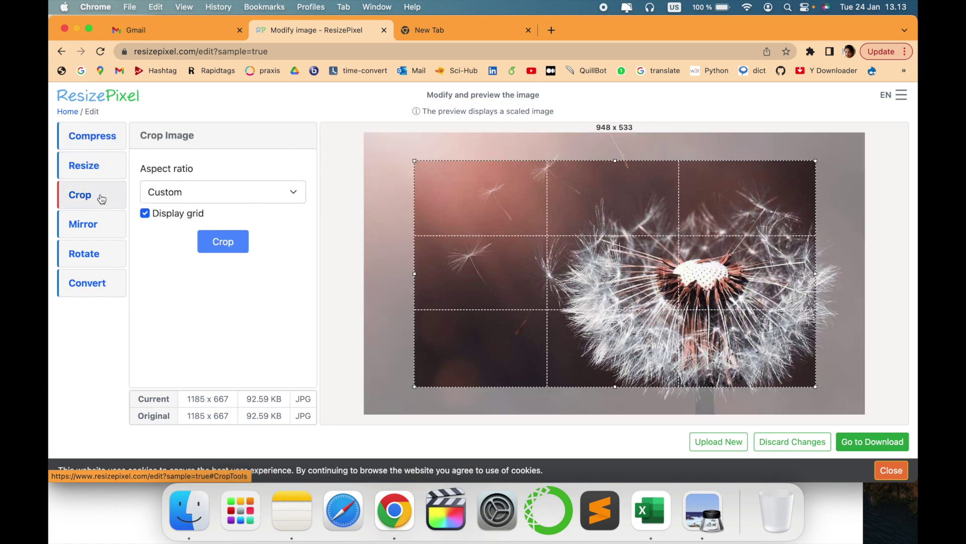
click(102, 239)
click(98, 255)
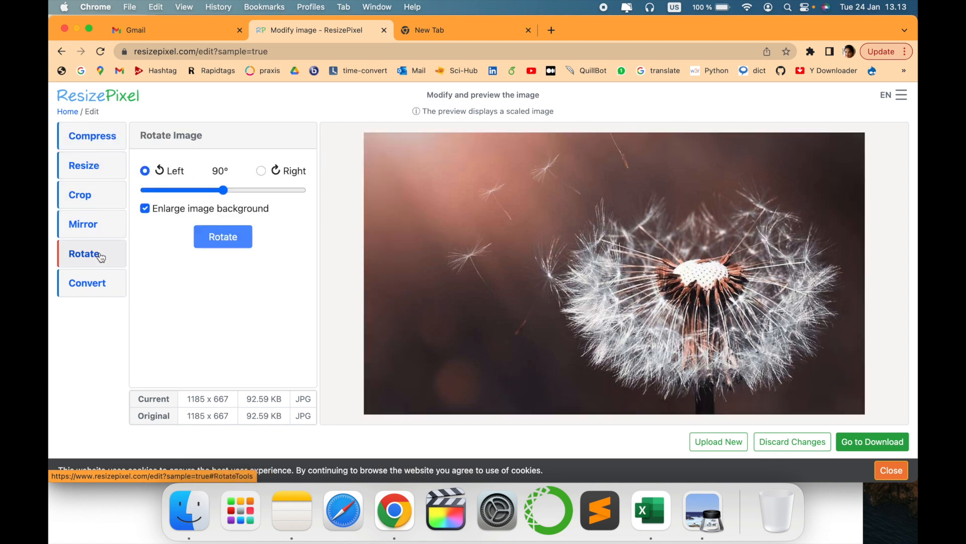
click(98, 291)
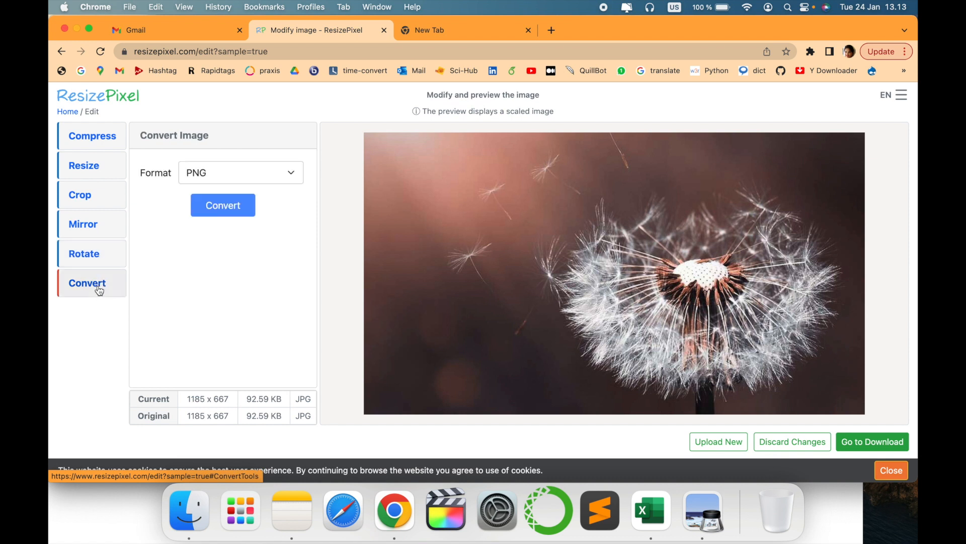
click(258, 180)
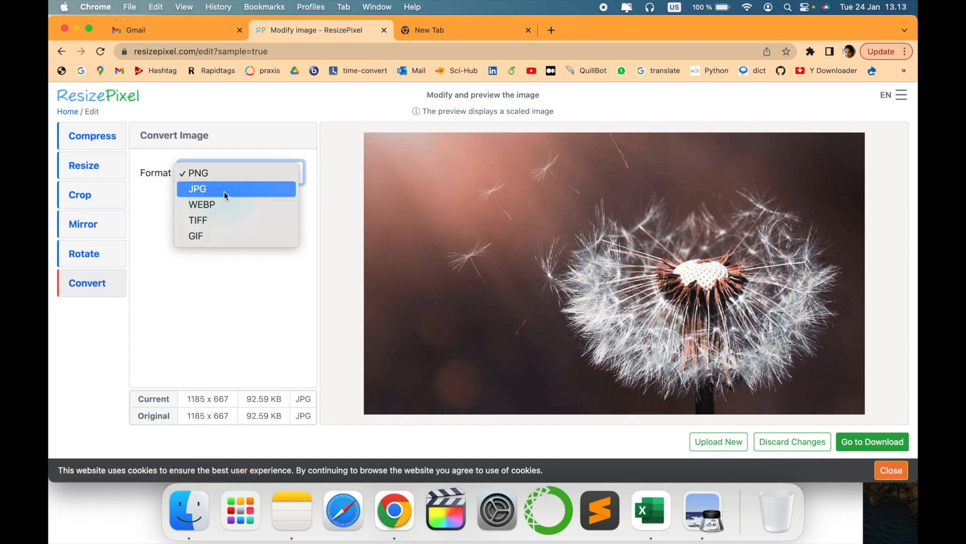
click(185, 281)
Return to the Resize tool and start editing the image width.
click(98, 173)
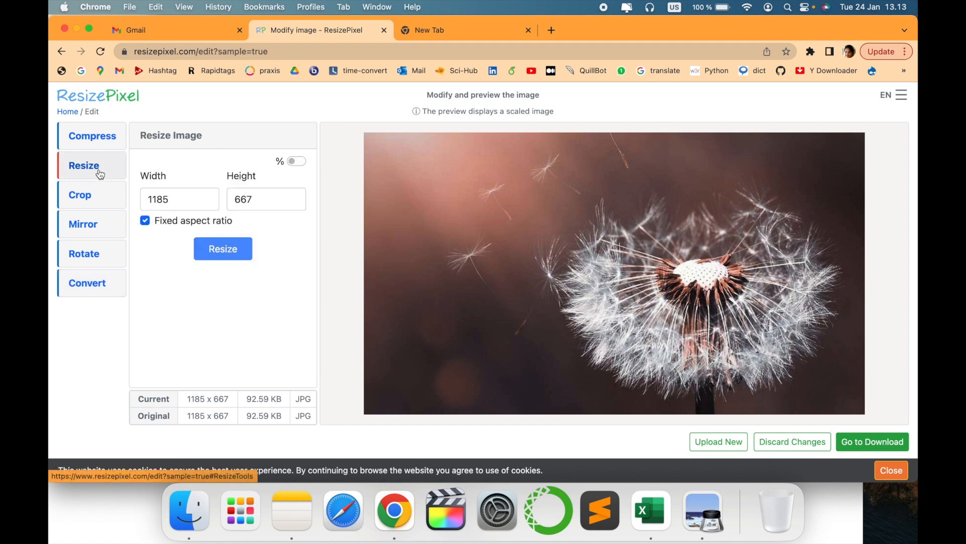
click(182, 200)
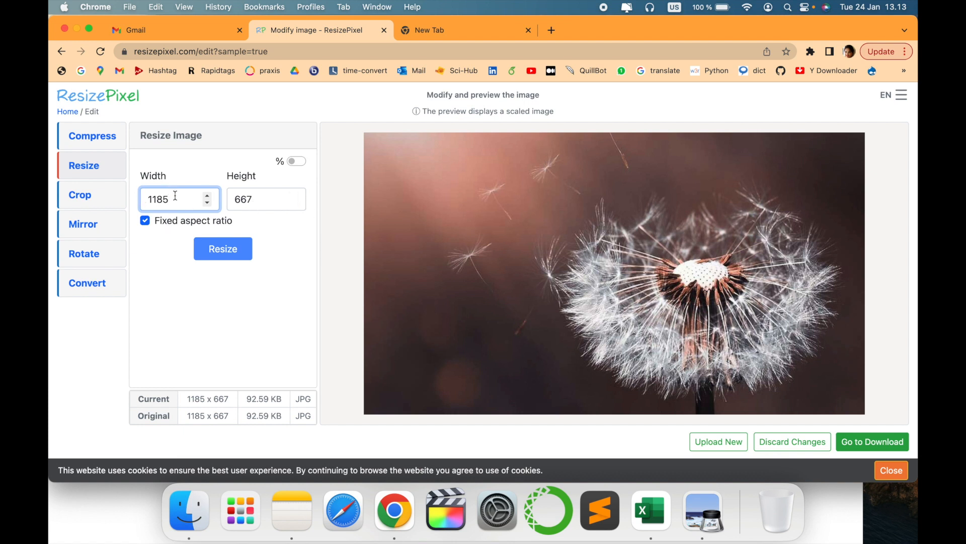
Resize the dandelion sample to 220 × 124 with fixed aspect ratio, dropping it to 3.49 KB.
click(208, 202)
double_click(184, 199)
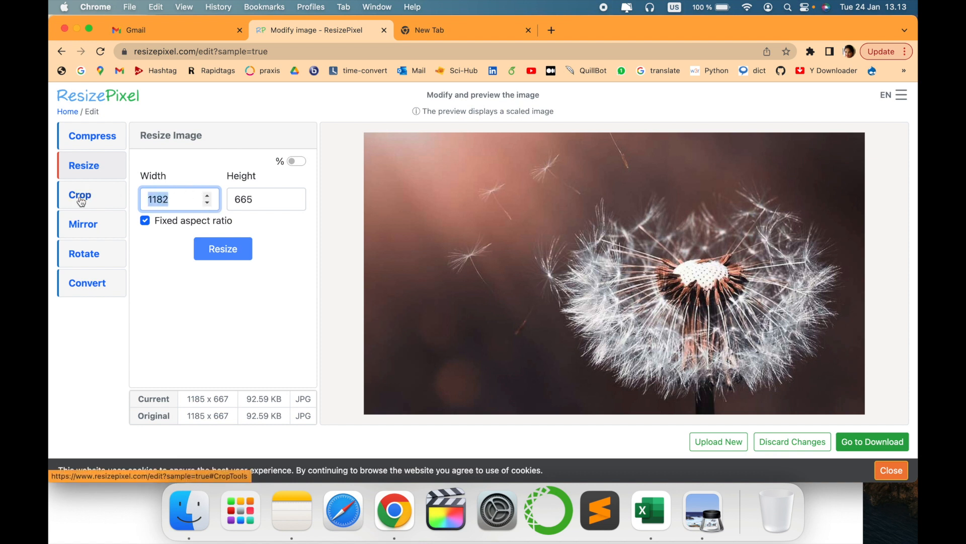
text(220)
click(262, 230)
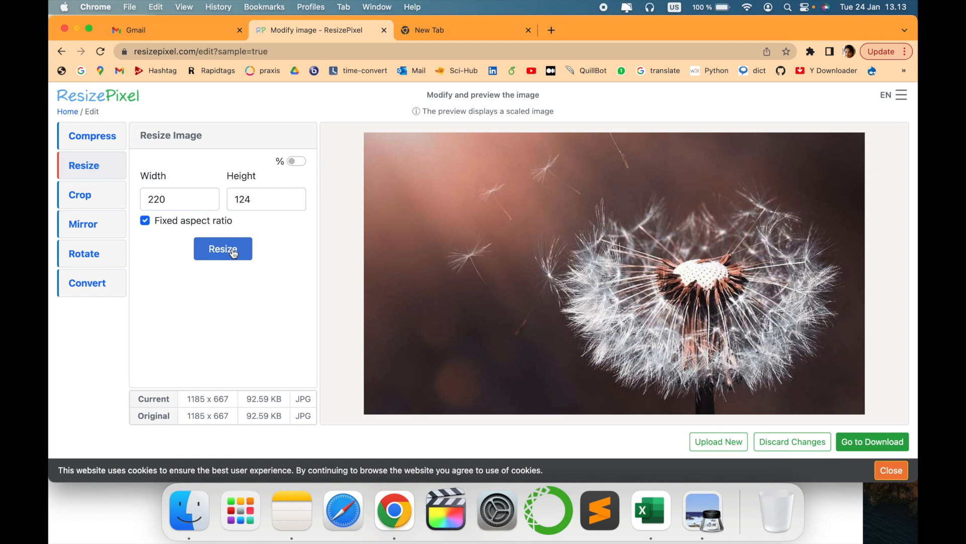
click(232, 252)
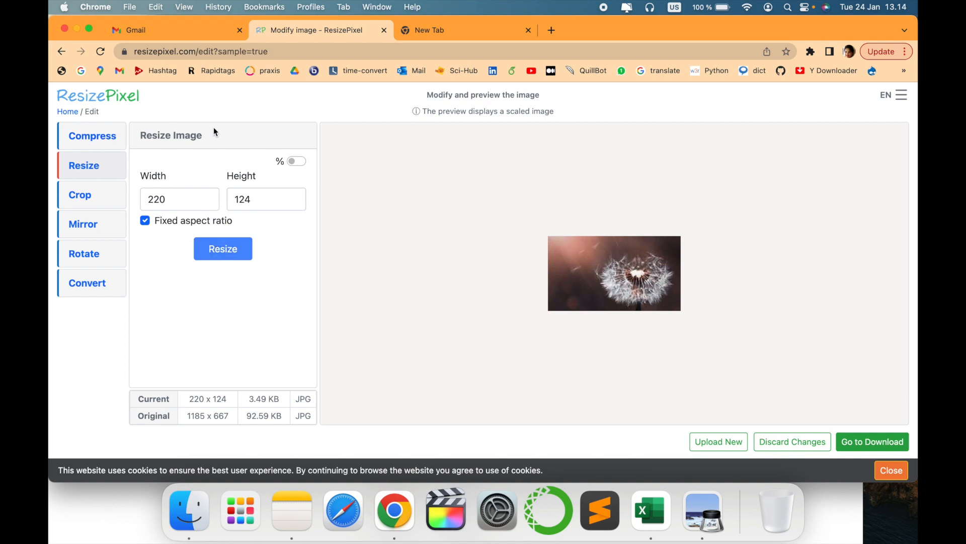
click(95, 142)
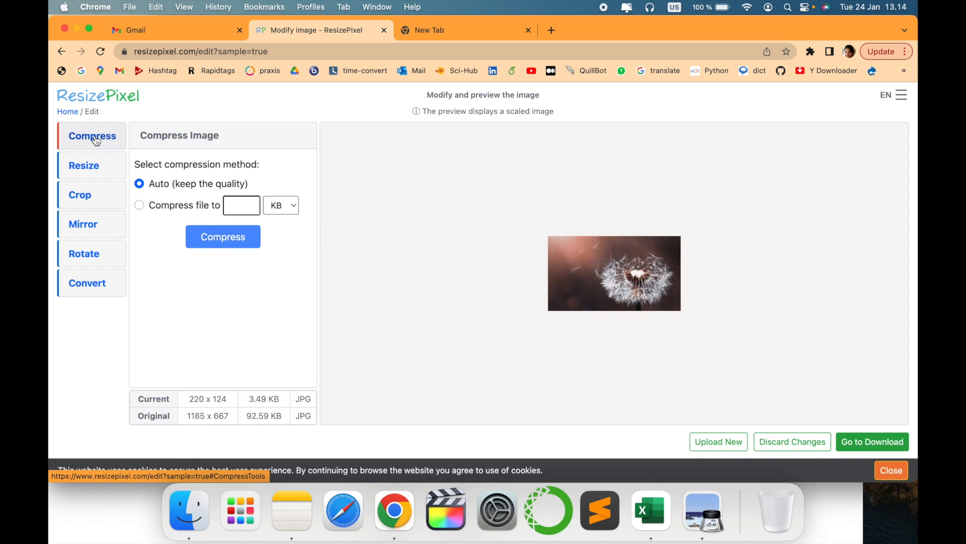
Compress the sample to a 10 KB target, which leaves it at 3.49 KB (0% reduction), then start over.
click(139, 205)
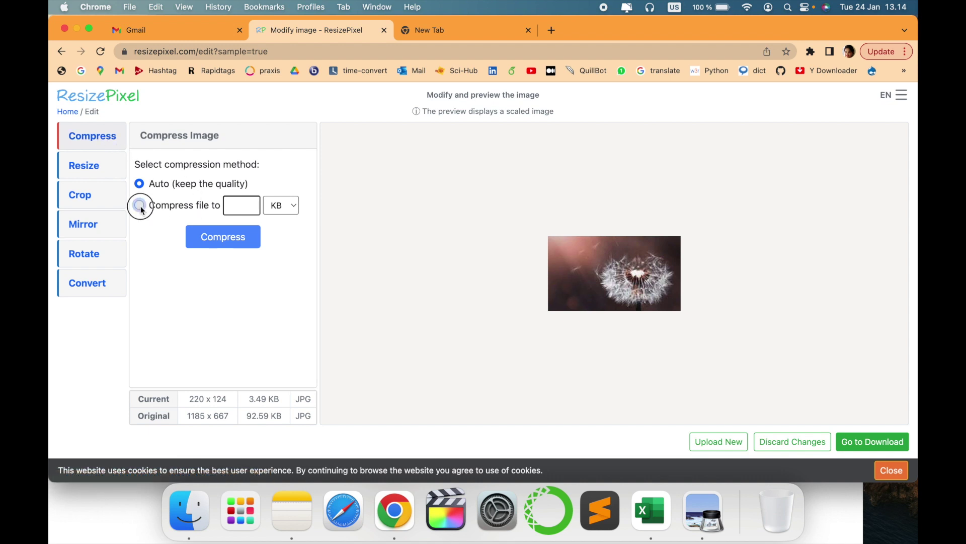
click(251, 203)
click(250, 202)
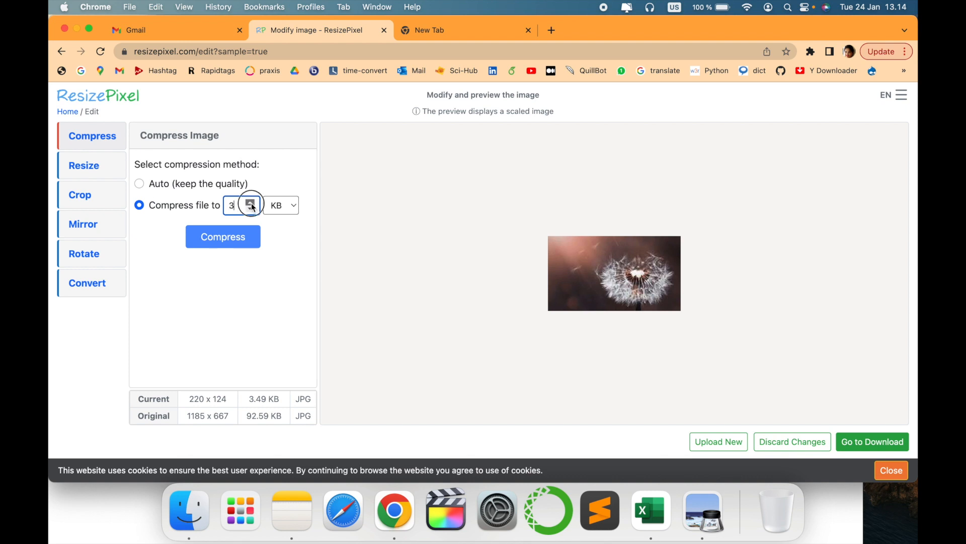
click(251, 202)
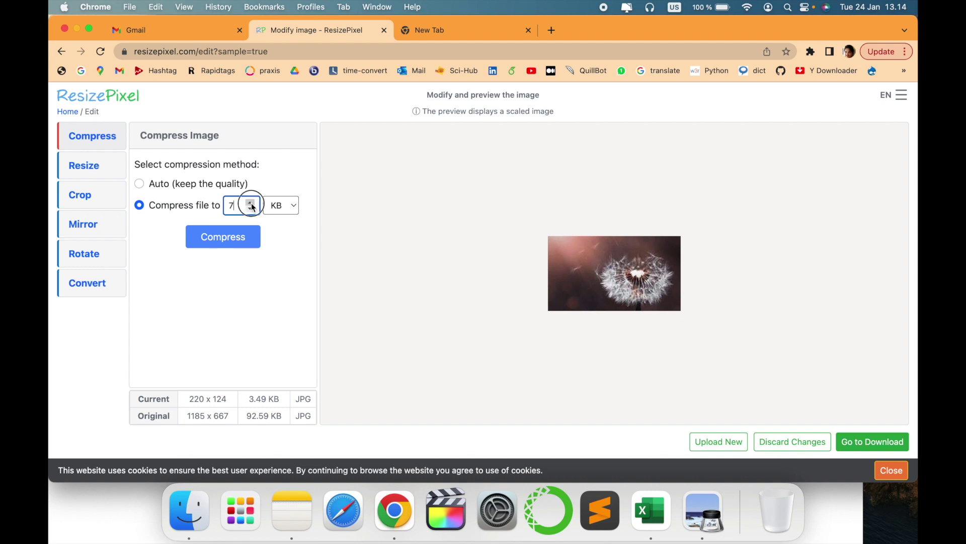
text(10)
click(248, 248)
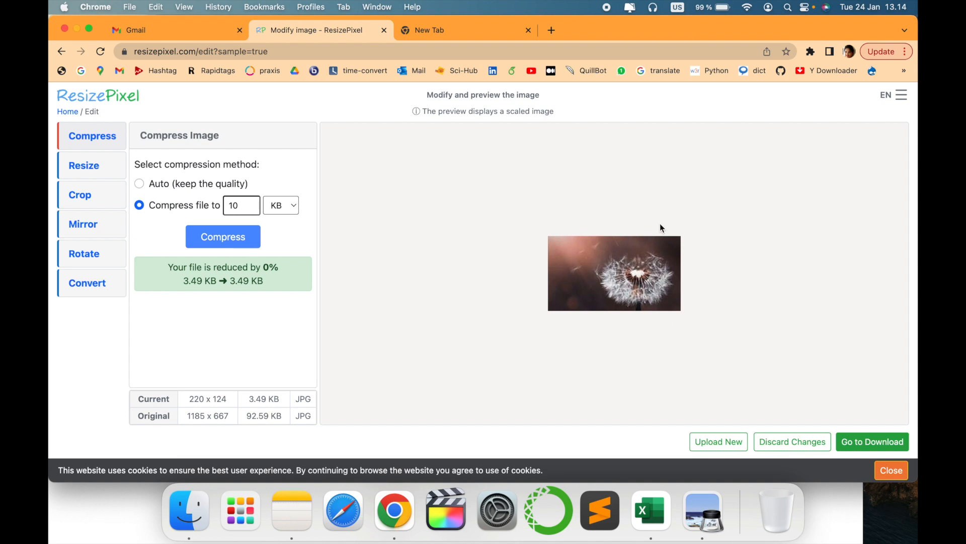
click(719, 442)
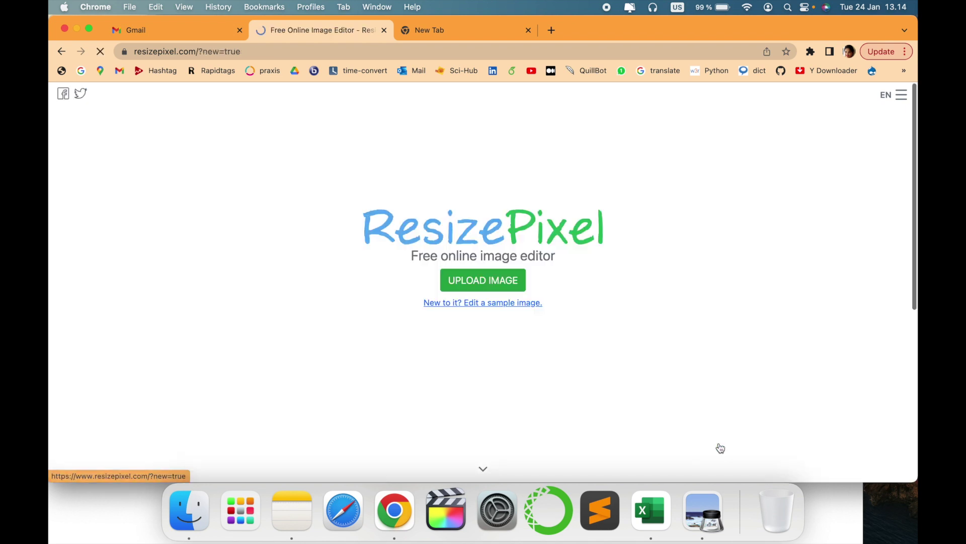
Upload demo.JPG from Downloads, a 4024 × 6048 photo of 12.79 MB.
click(503, 281)
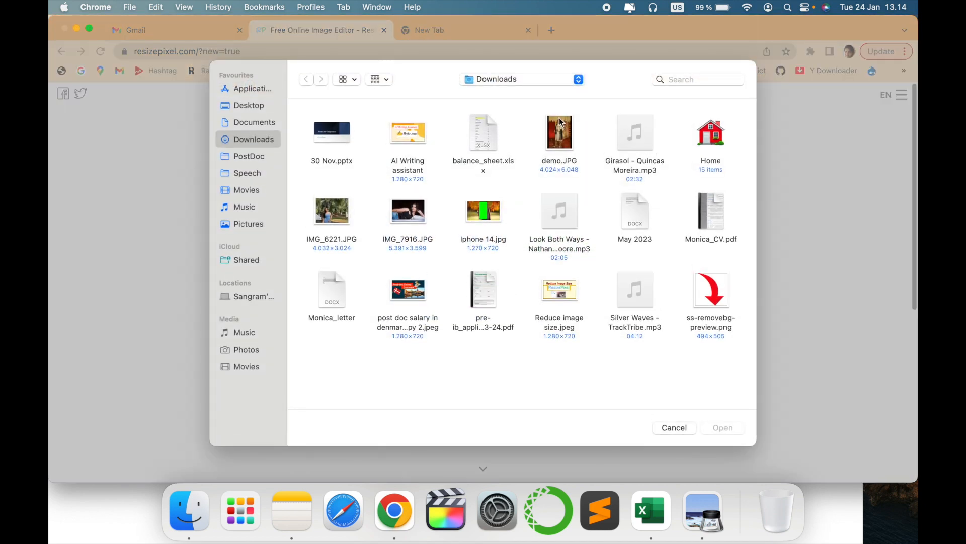
click(560, 135)
click(722, 427)
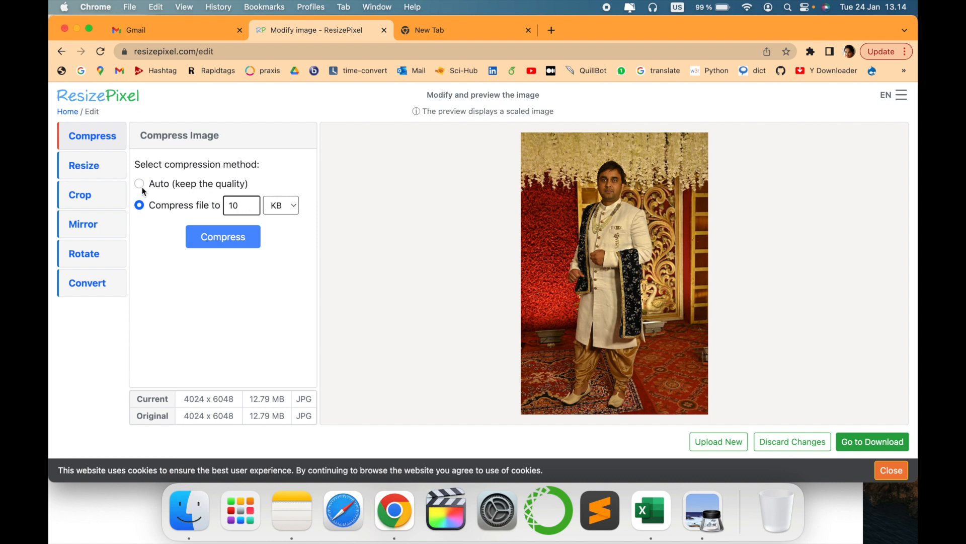
Compress the photo to a 19 KB target, cutting it 97% to 332.28 KB with degraded colours.
click(141, 204)
click(249, 208)
click(249, 203)
double_click(250, 203)
double_click(249, 204)
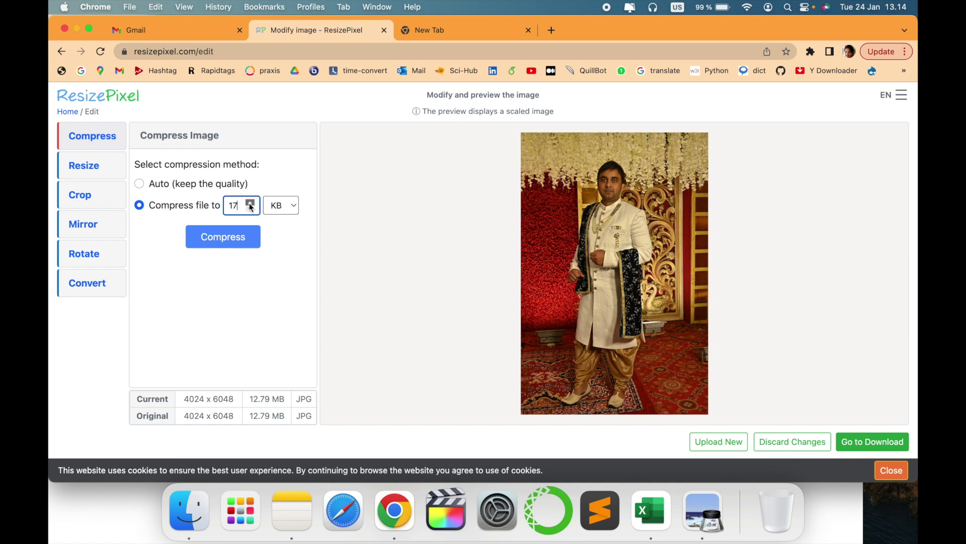
click(255, 240)
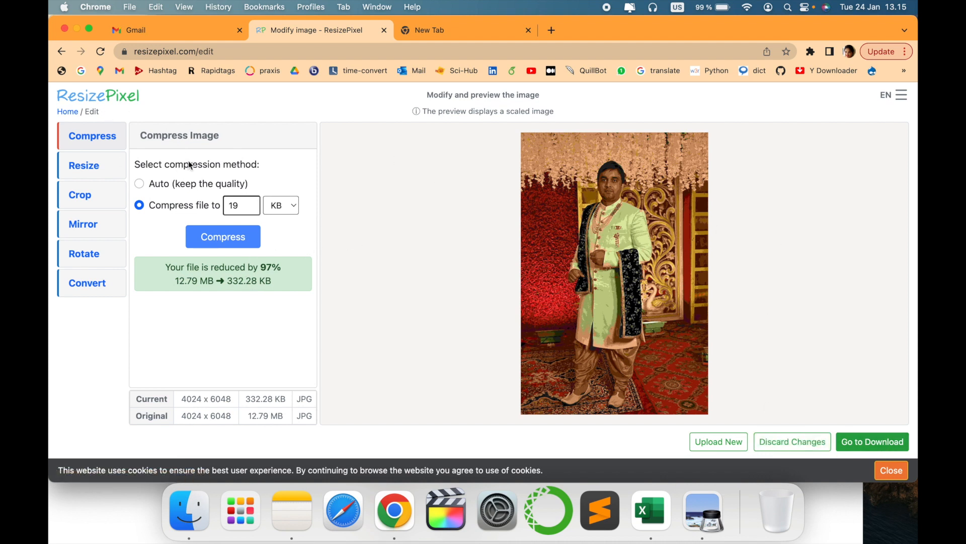
Discard the 19 KB result and recompress with 'Auto (keep the quality)', reaching 2.09 MB.
click(139, 183)
click(793, 448)
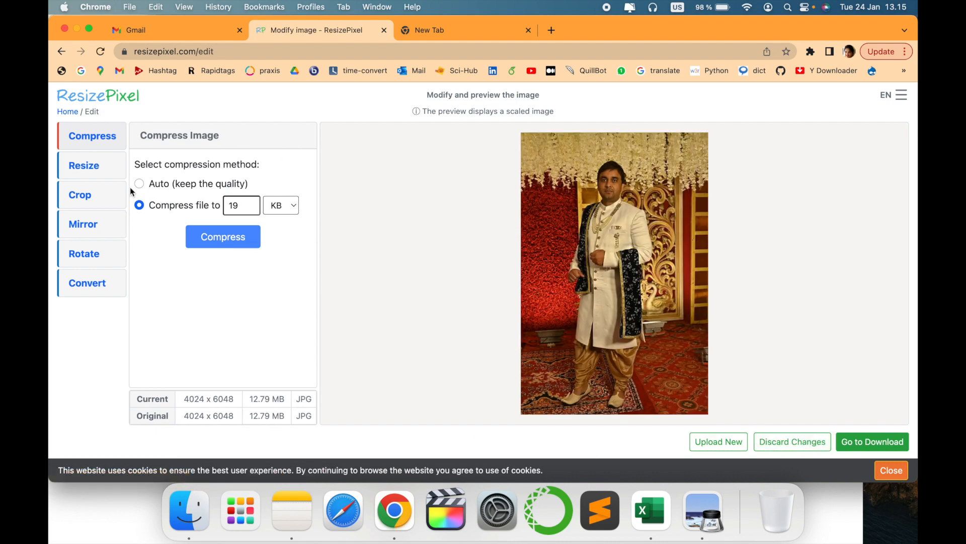
click(139, 184)
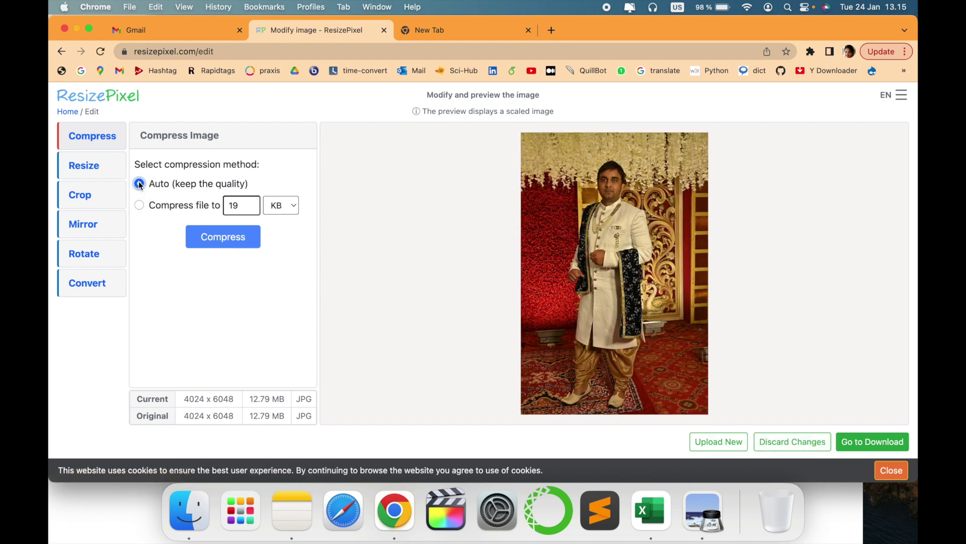
click(248, 239)
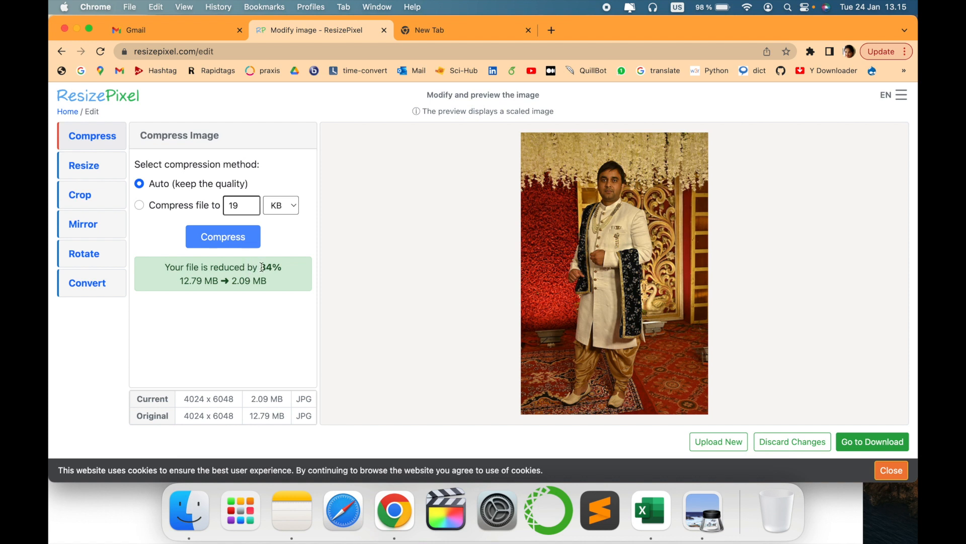
Highlight the 84% reduction and the 12.79 MB to 2.09 MB figures, then go to download.
drag(259, 266, 299, 266)
drag(231, 278, 274, 282)
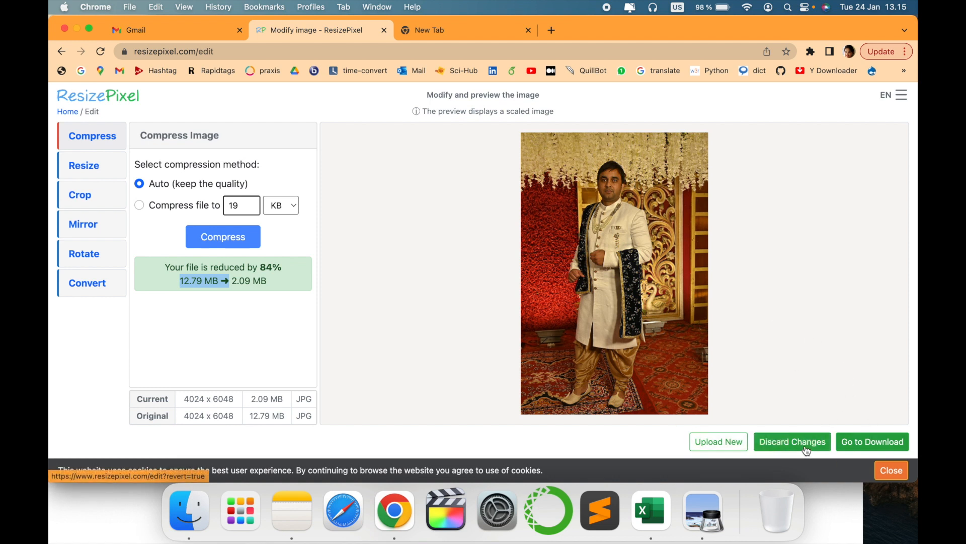
click(870, 445)
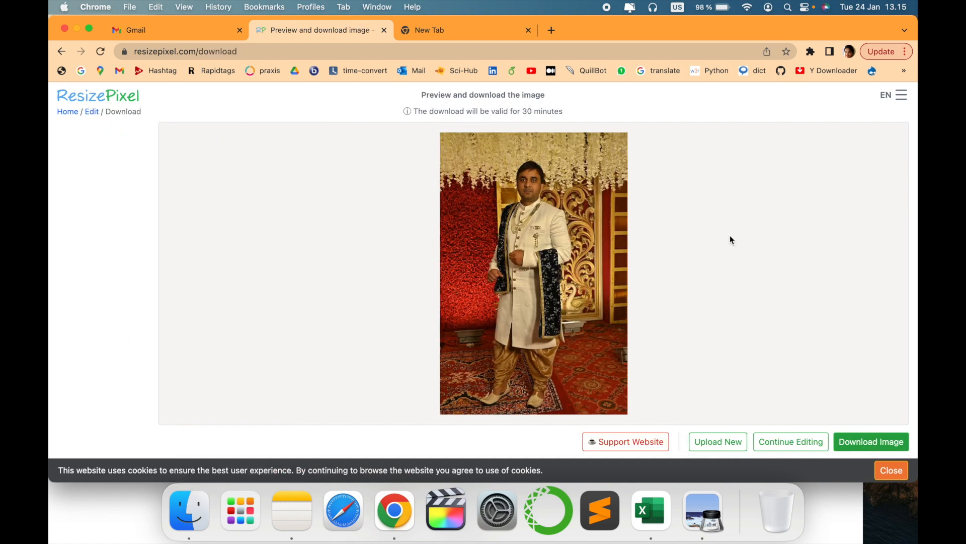
Download the compressed photo as demo (1).jpg, check it in Preview, and return to the start page.
click(862, 442)
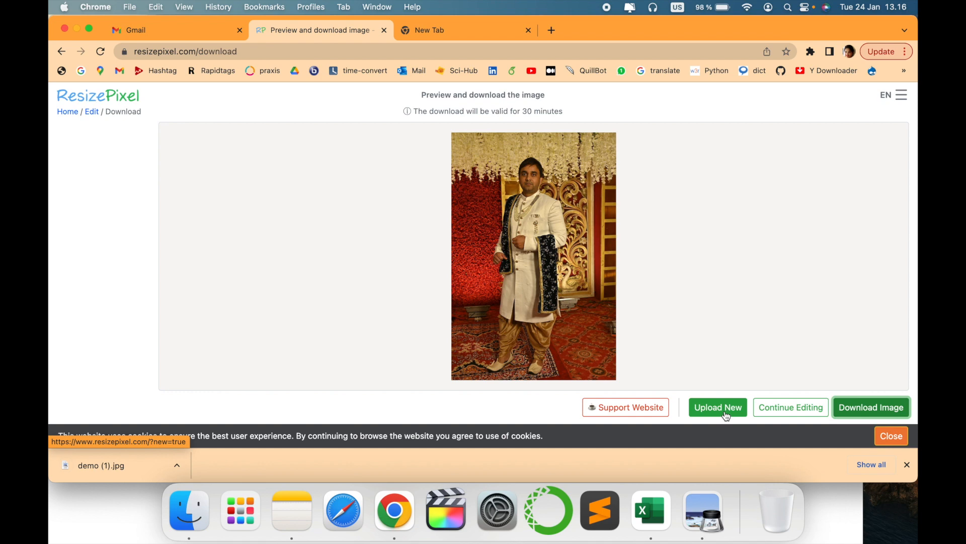
click(126, 467)
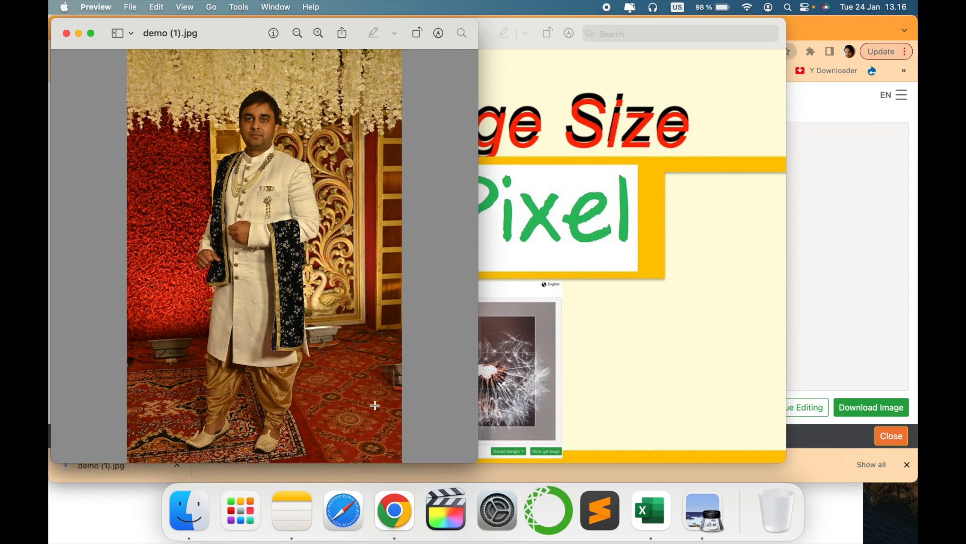
click(843, 229)
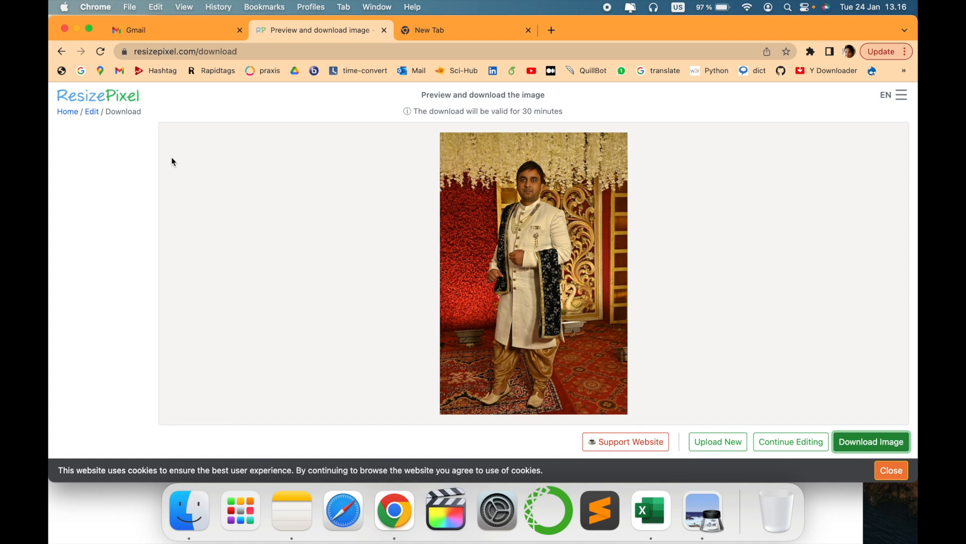
click(718, 441)
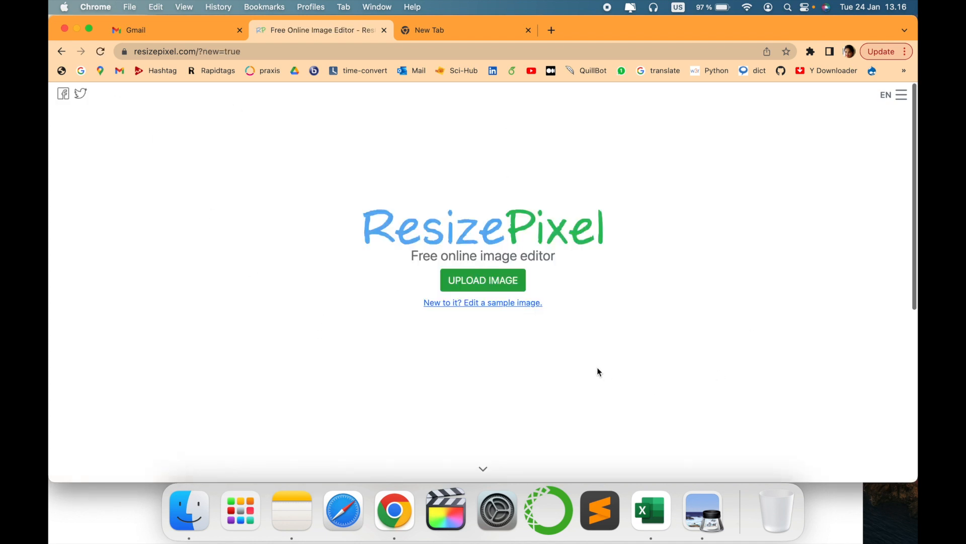
scroll(518, 385, down, 5)
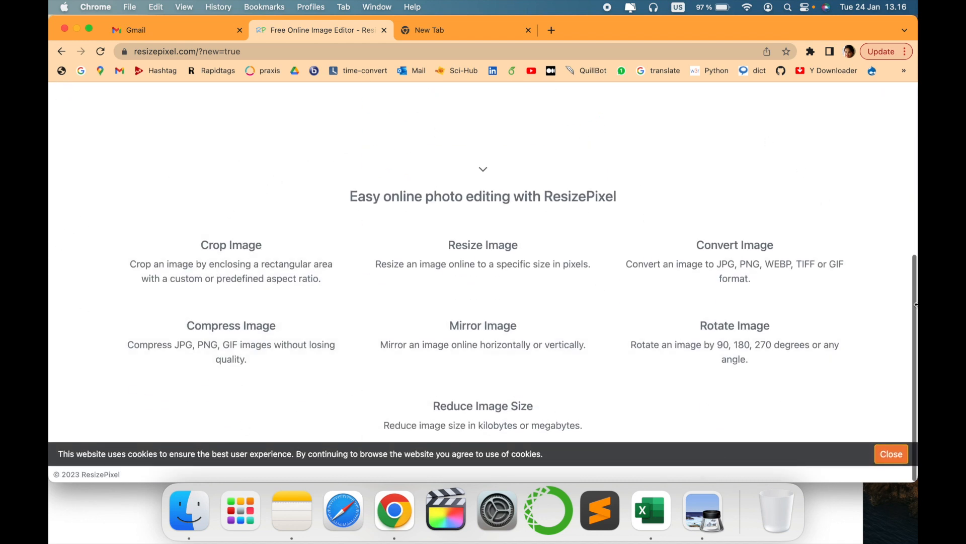
scroll(598, 178, up, 2)
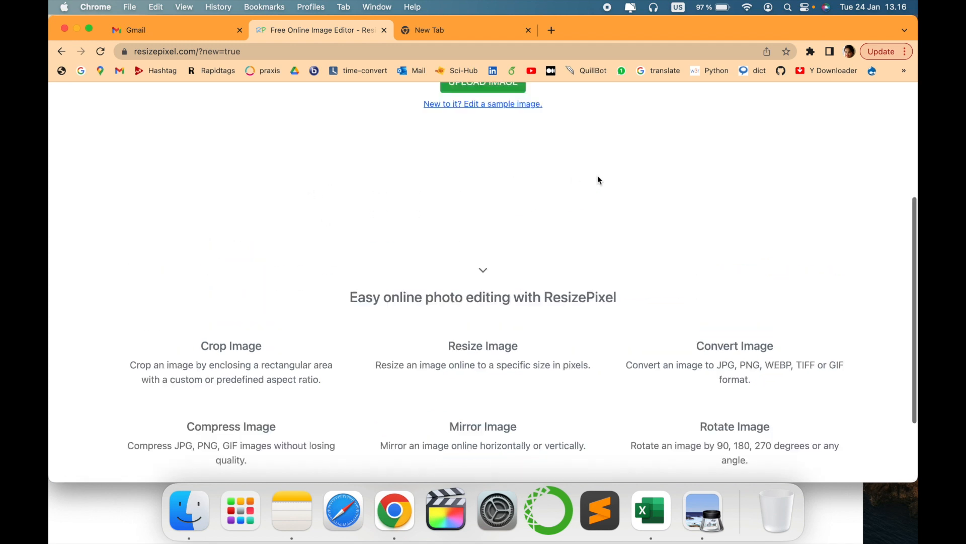
scroll(597, 177, up, 3)
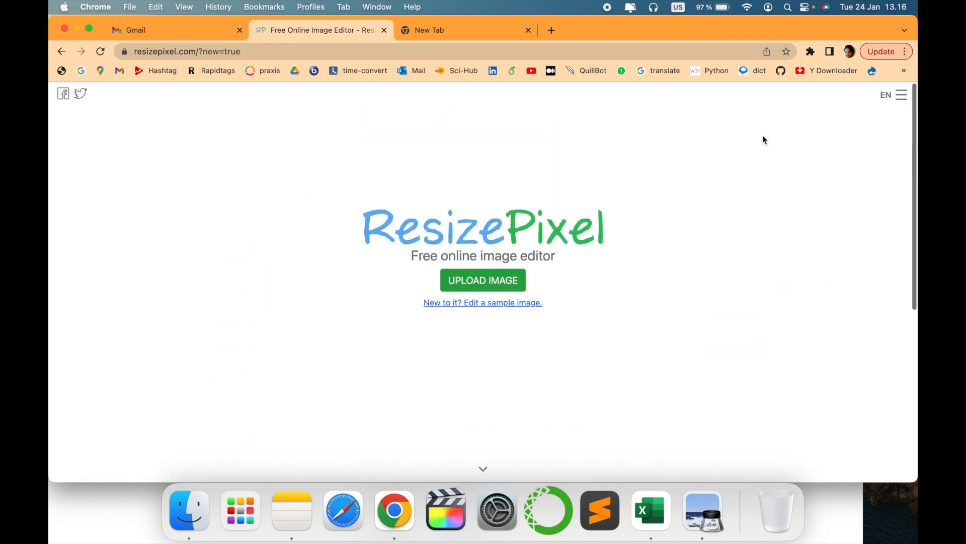